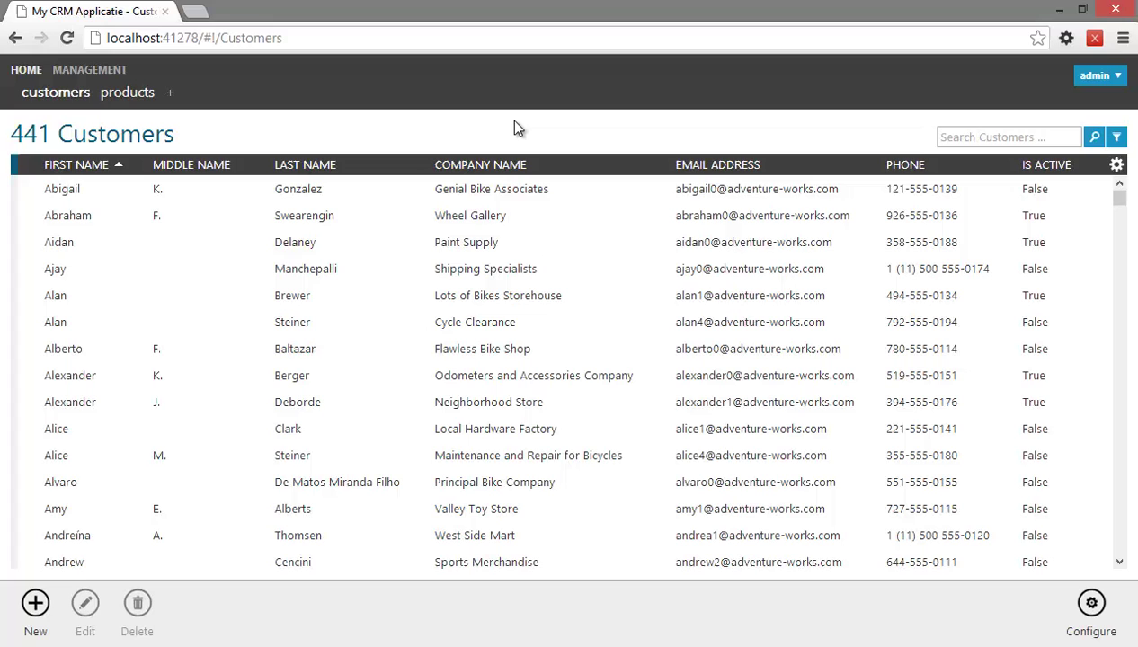
Step: Save a new customer with empty names and email 'abc' to trigger the validation errors
{"action": "left_click", "coordinate": [37, 608]}
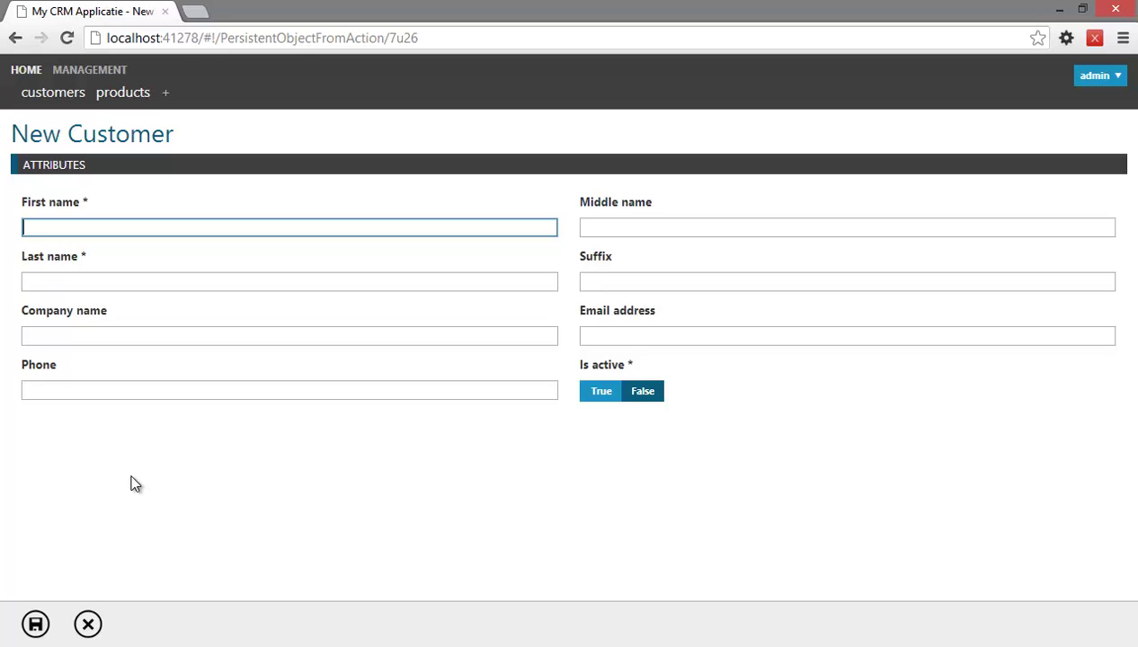
{"action": "left_click", "coordinate": [734, 343]}
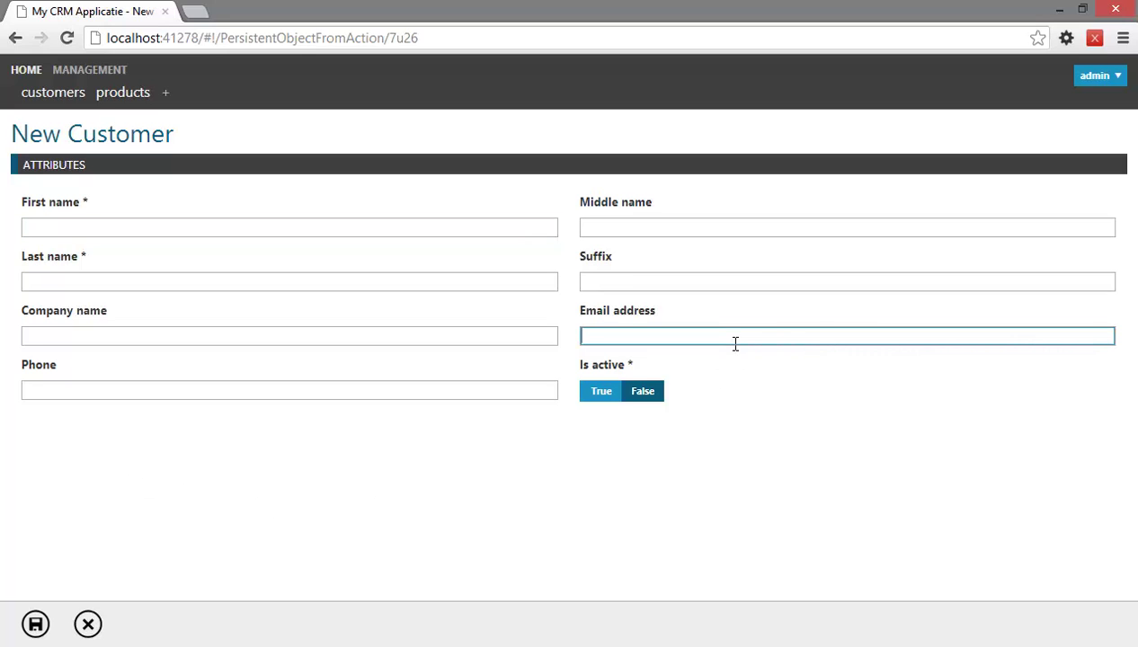
{"action": "type", "text": "abc"}
{"action": "key", "text": "Return"}
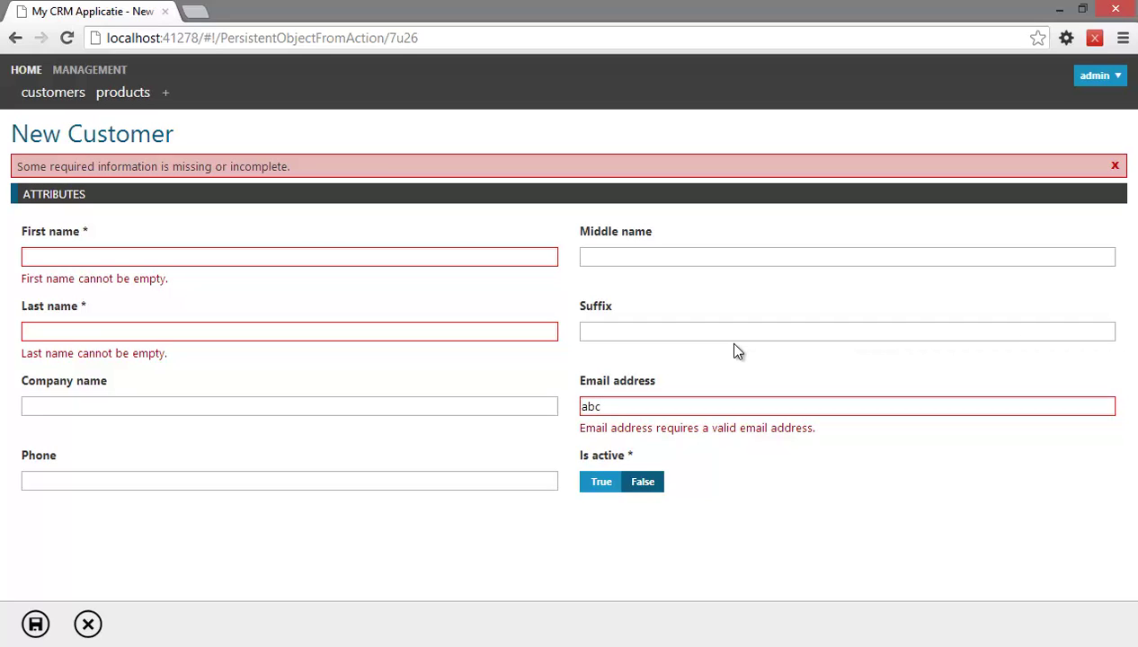
Step: Show the Customer definition in mycrm management and scroll its attributes to the rules column
{"action": "left_click", "coordinate": [117, 72]}
{"action": "left_click", "coordinate": [52, 98]}
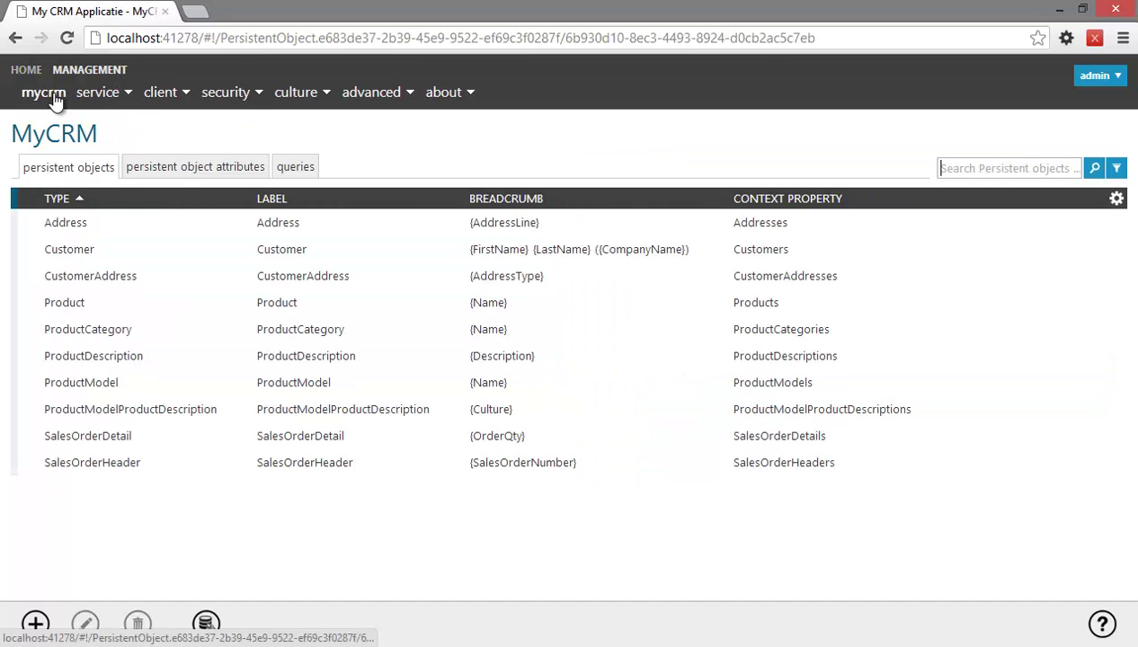
{"action": "left_click", "coordinate": [191, 249]}
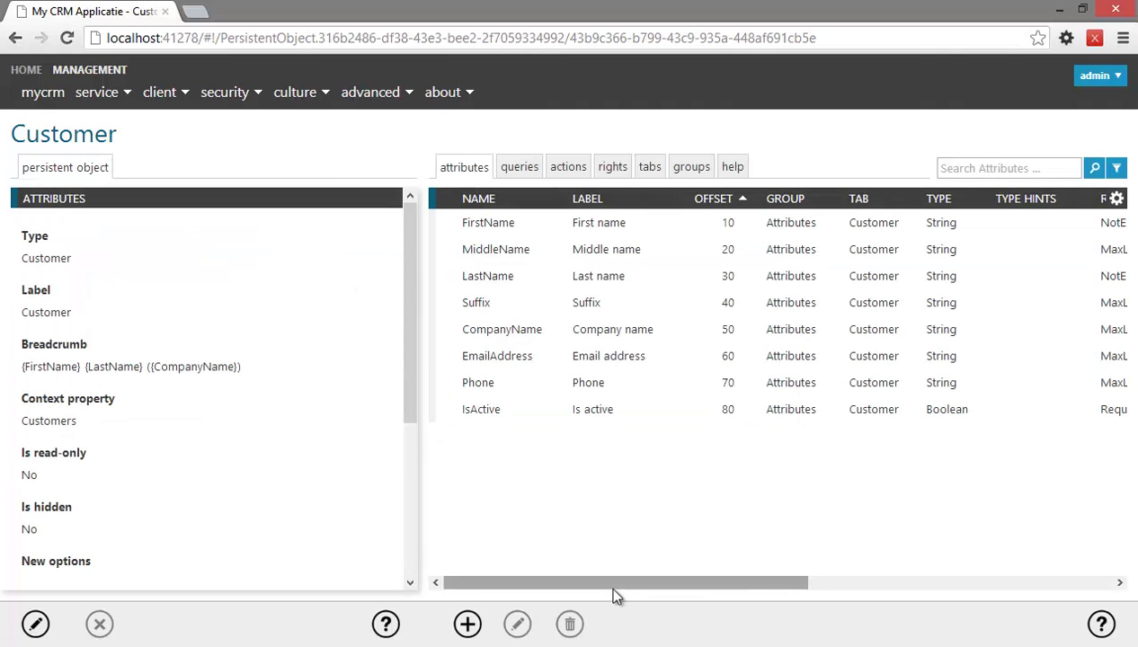
{"action": "left_click_drag", "start_coordinate": [608, 583], "coordinate": [817, 585]}
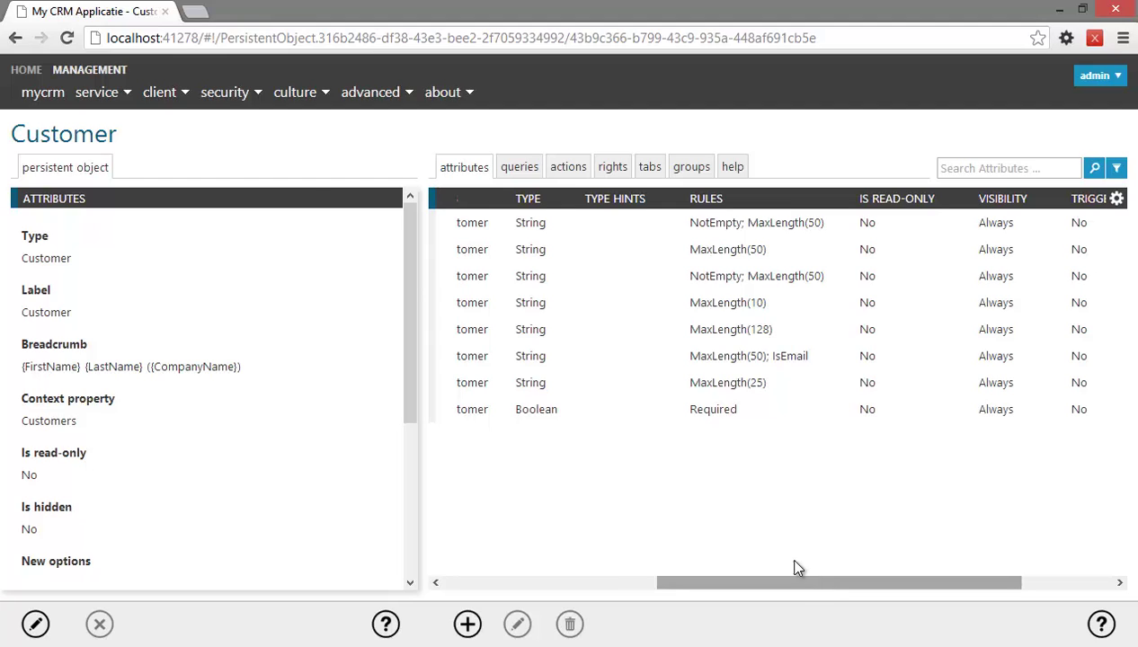
Step: Browse the 295-product list from the home page, then return to Management
{"action": "left_click", "coordinate": [26, 70]}
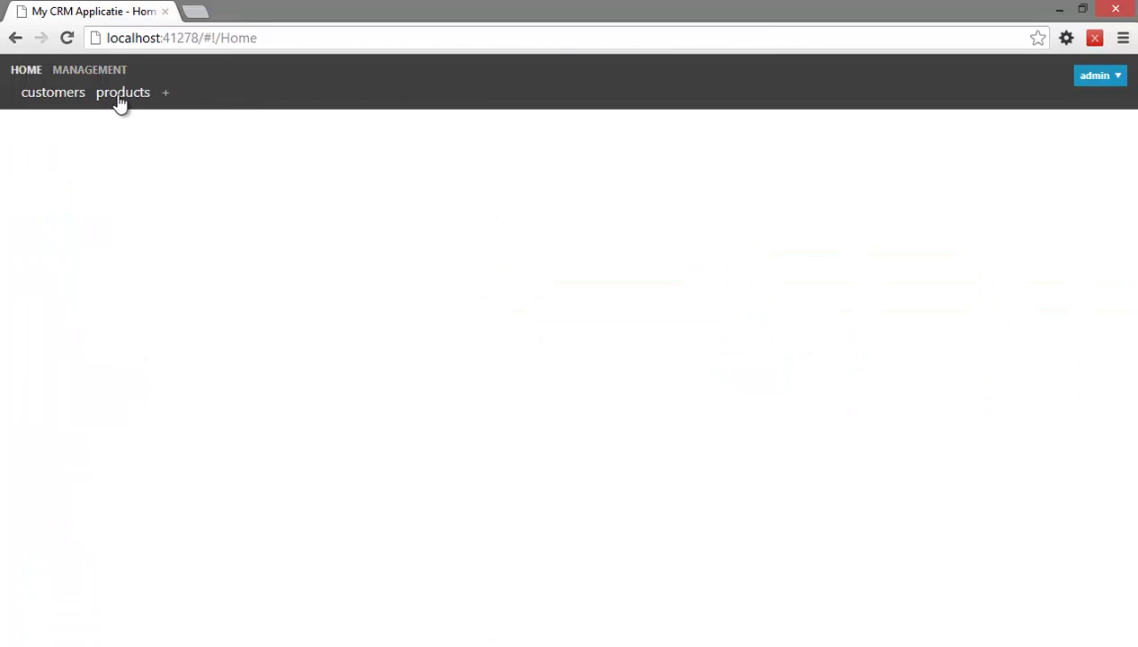
{"action": "left_click", "coordinate": [119, 101]}
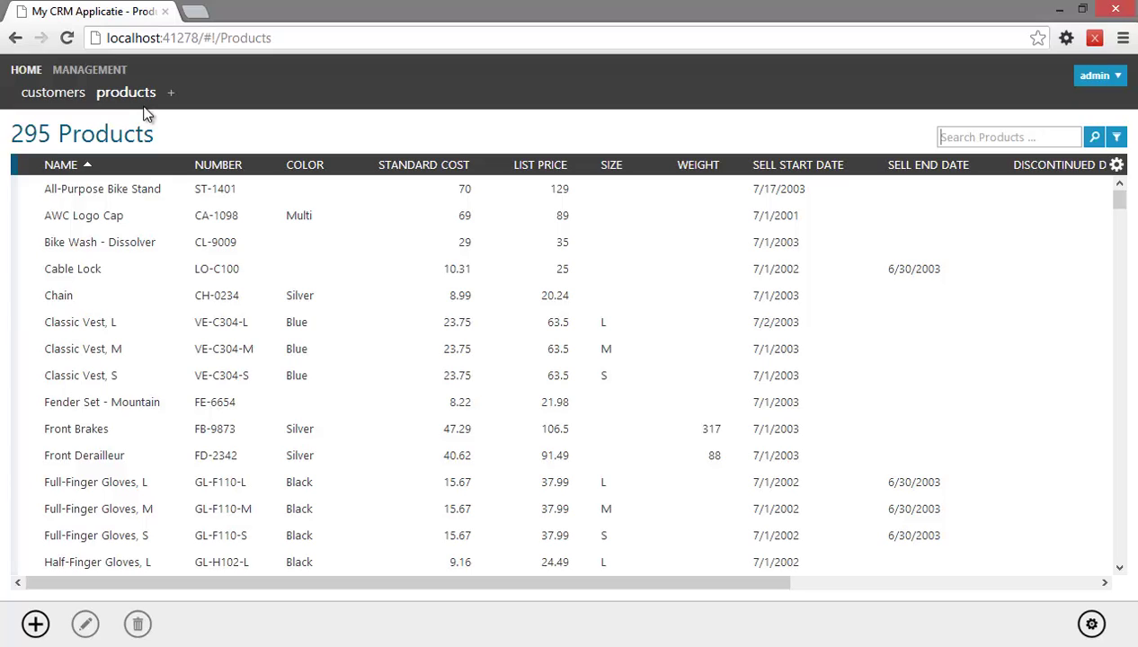
{"action": "left_click", "coordinate": [99, 72]}
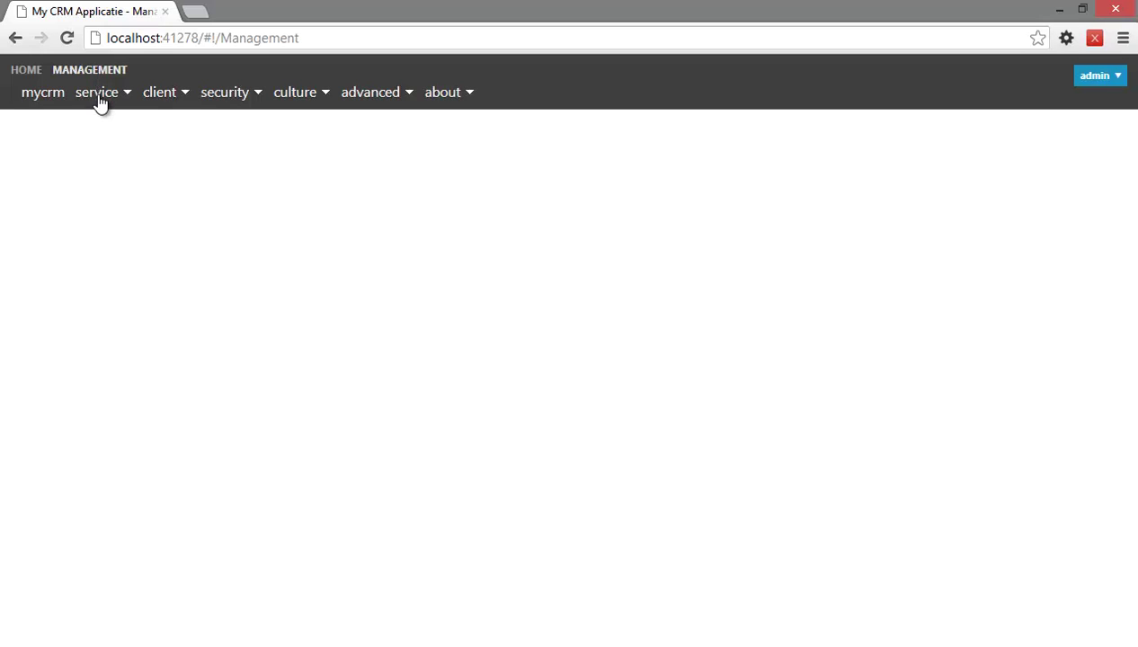
Step: Show the eight native business rules, such as IsEmail and MaxLength, from the service menu
{"action": "left_click", "coordinate": [99, 95]}
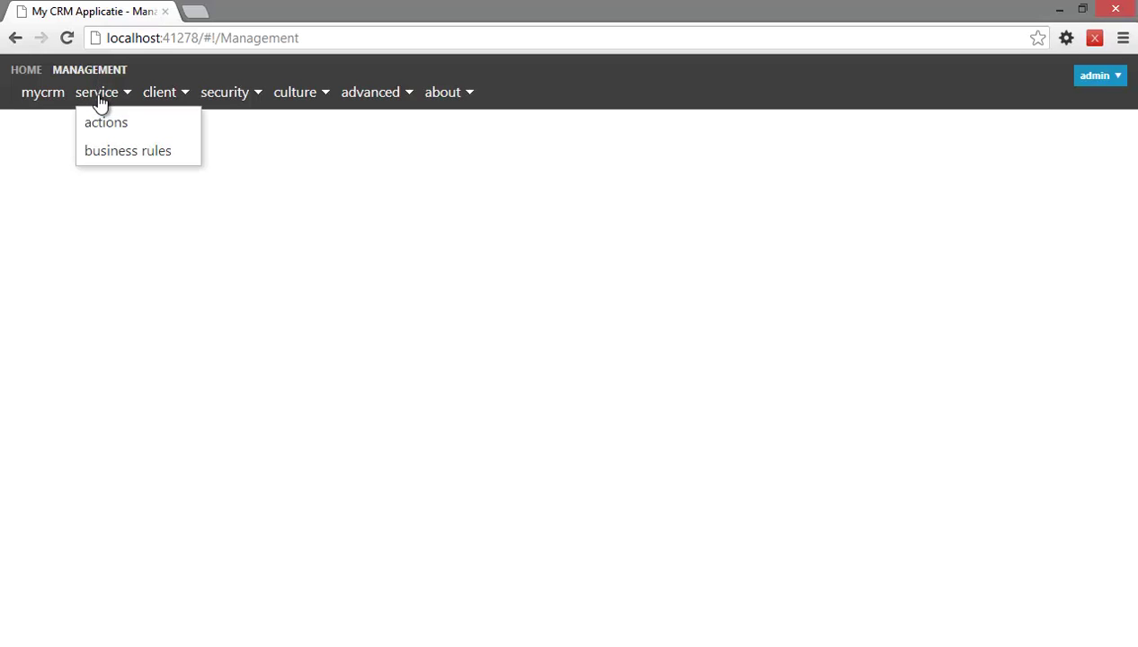
{"action": "left_click", "coordinate": [125, 151]}
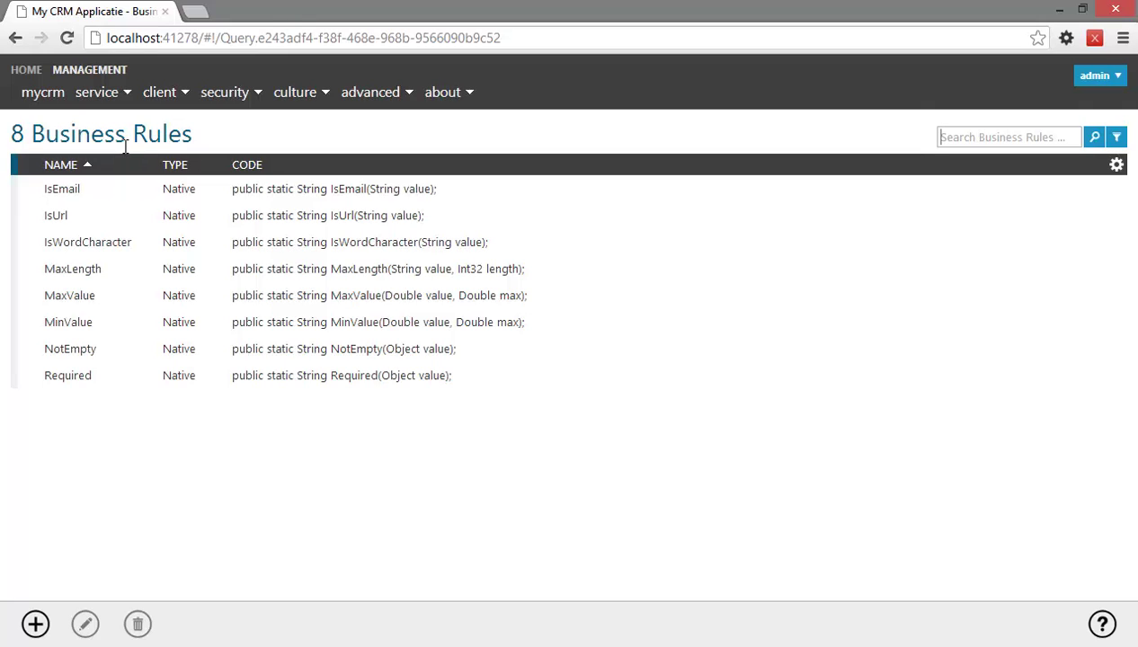
Step: Create rule IsValidCode whose pasted JavaScript regex rejects values lacking two capitals and a dash
{"action": "left_click", "coordinate": [36, 624]}
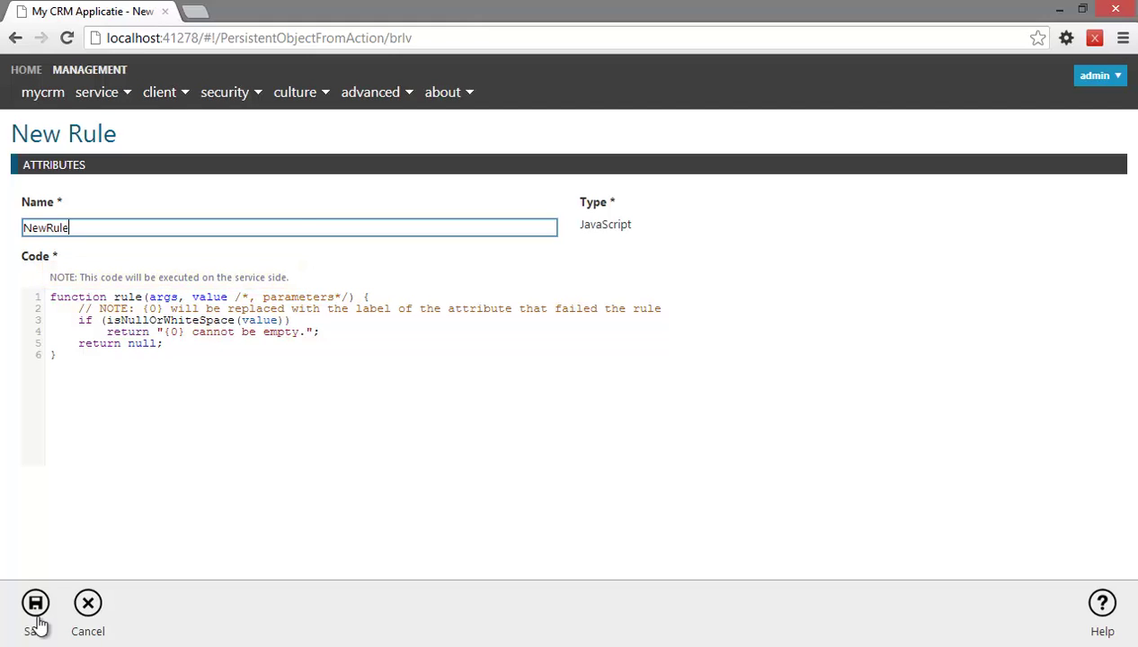
{"action": "key", "text": "ctrl+a"}
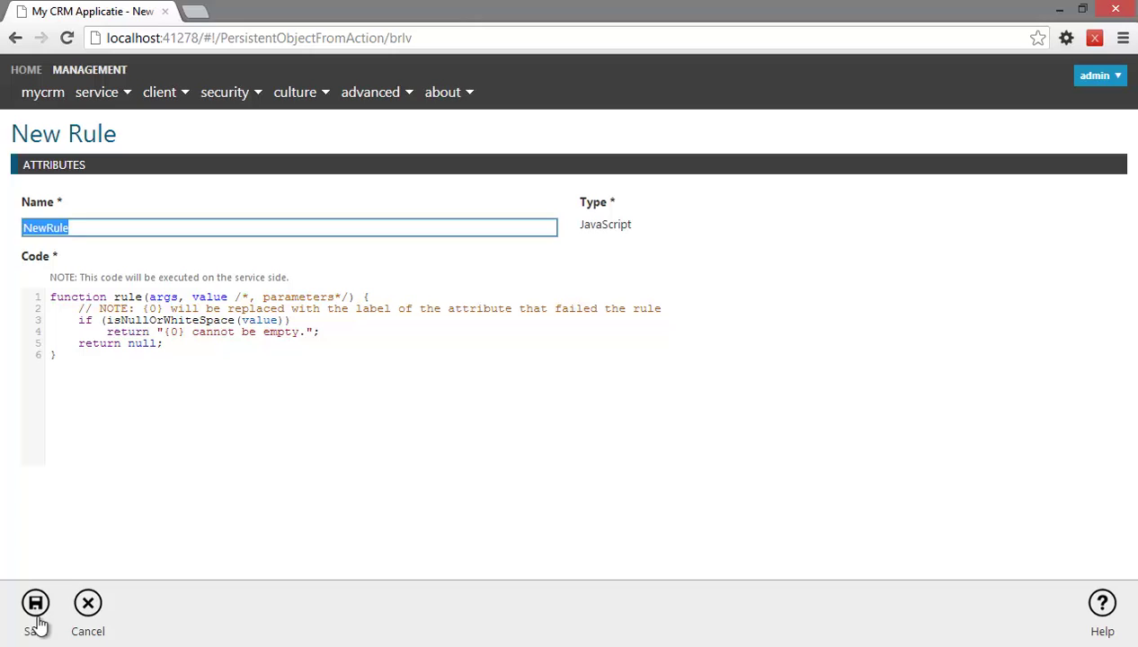
{"action": "type", "text": "IsValidCo"}
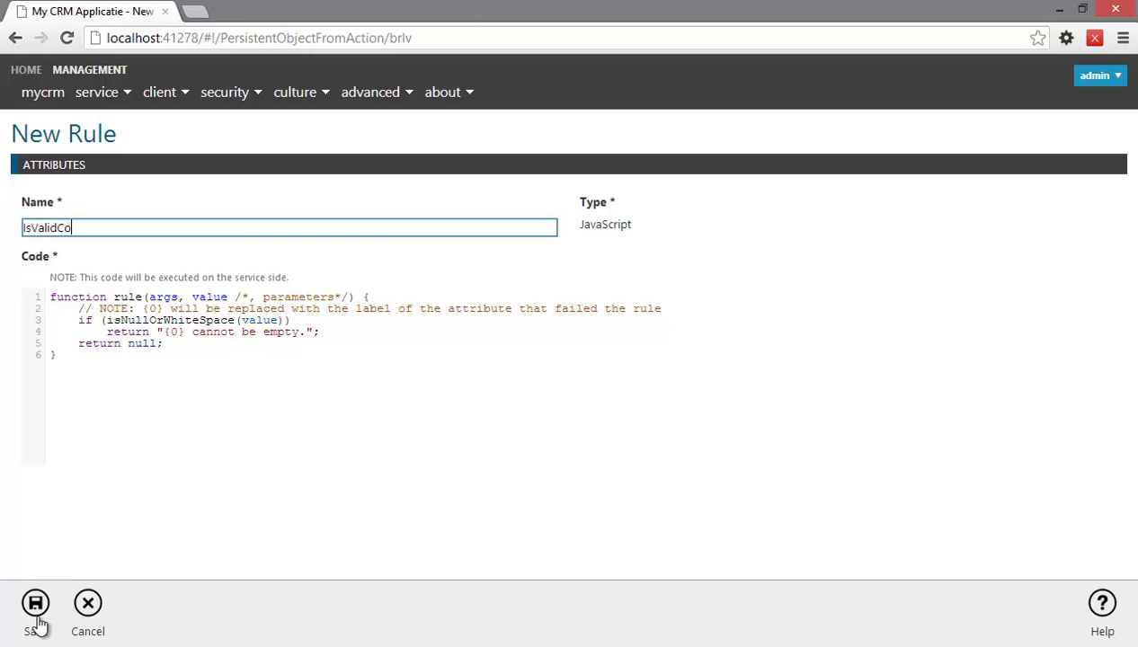
{"action": "type", "text": "de"}
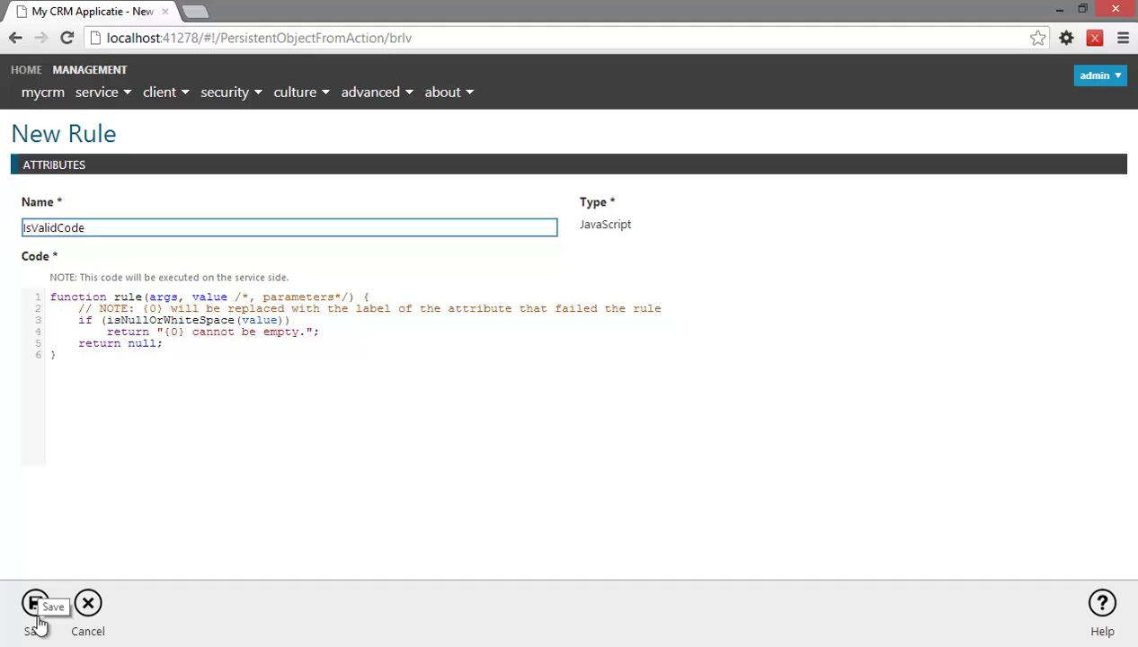
{"action": "left_click_drag", "start_coordinate": [87, 358], "coordinate": [33, 285]}
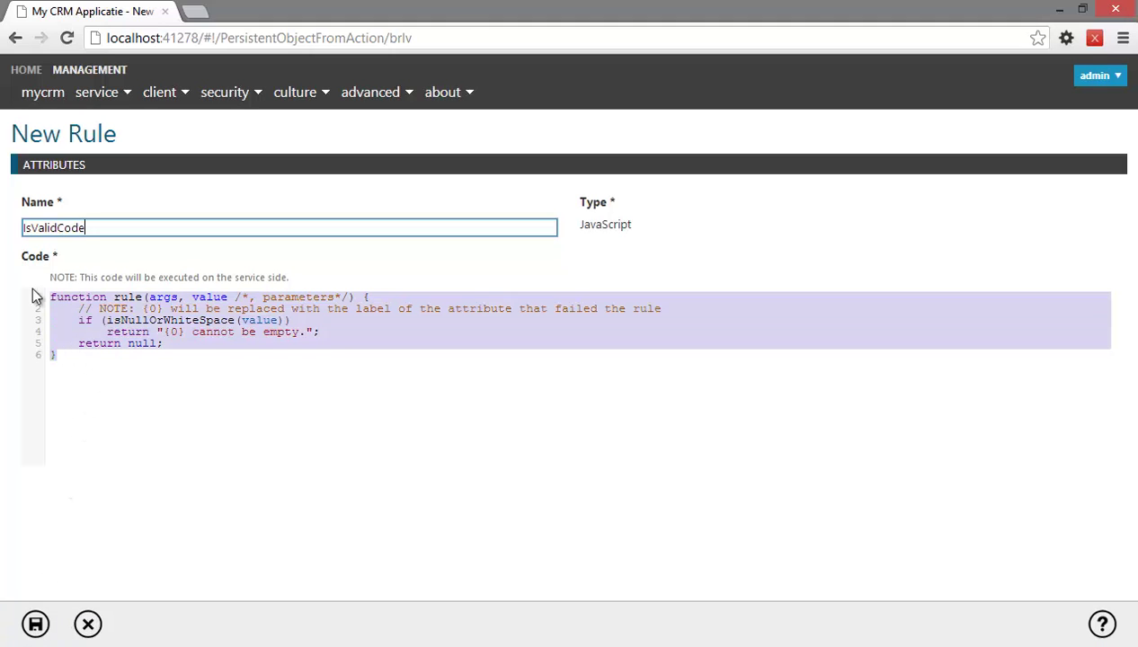
{"action": "type", "text": "function rule(args, value /*, parameters*/) {   if(!/^[A-Z]{2}-./.exec(value))     return \"{0} contains an invalid number.\";    return null; }"}
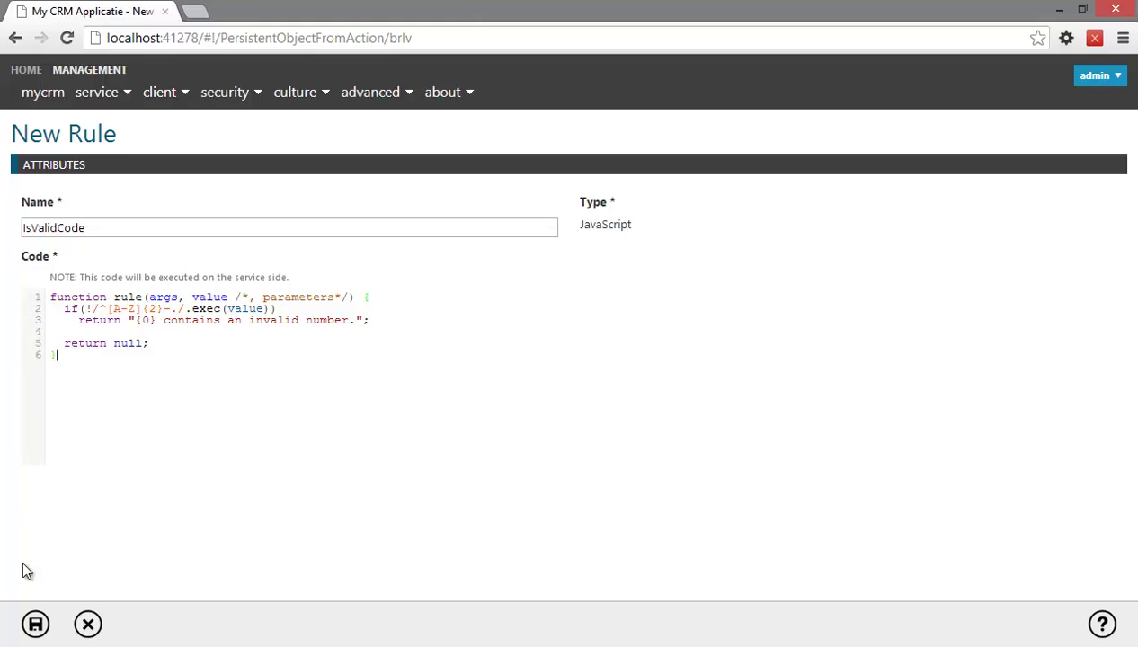
Step: Save IsValidCode and set Product Number's rules to NotEmpty; MaxLength(25); IsValidCode
{"action": "left_click", "coordinate": [35, 624]}
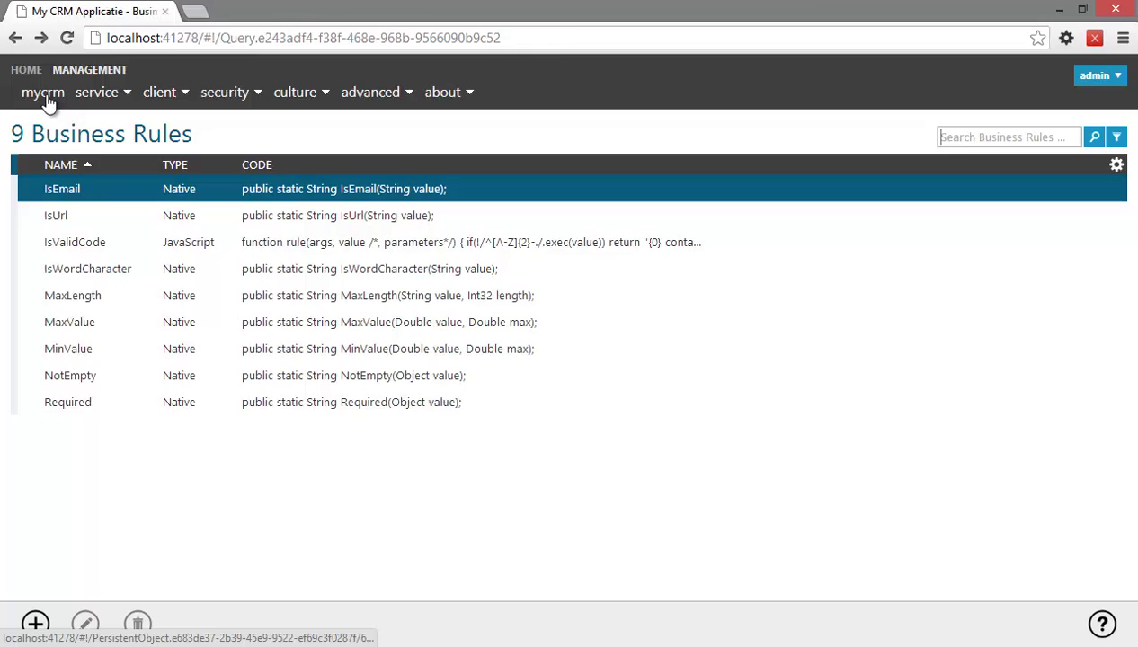
{"action": "left_click", "coordinate": [47, 98]}
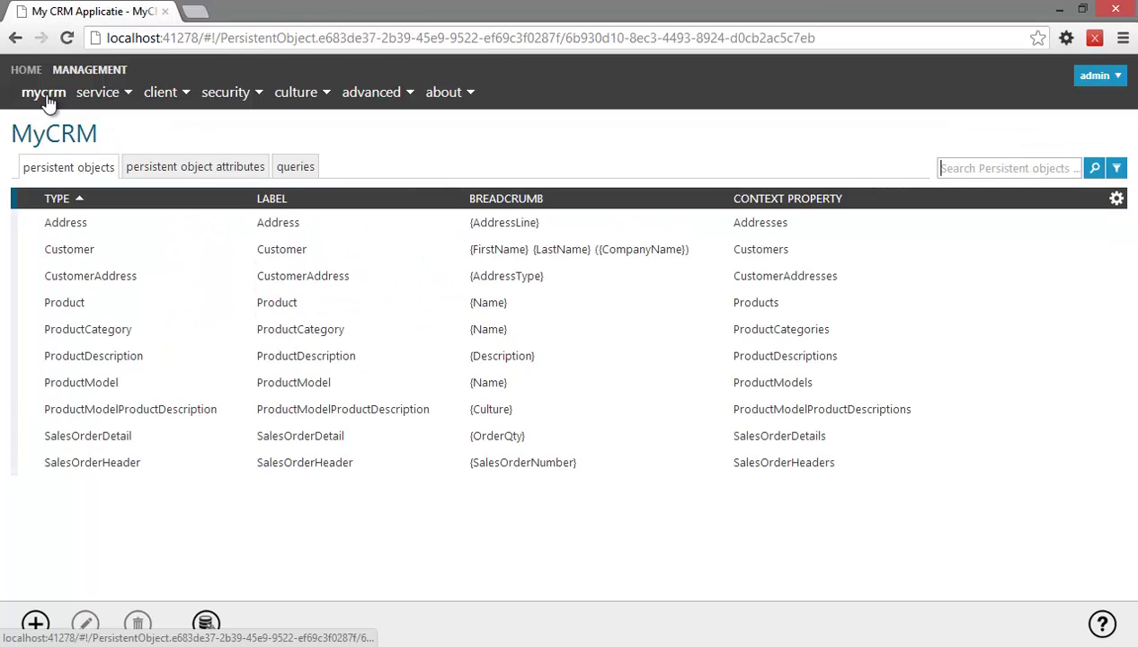
{"action": "left_click", "coordinate": [154, 303]}
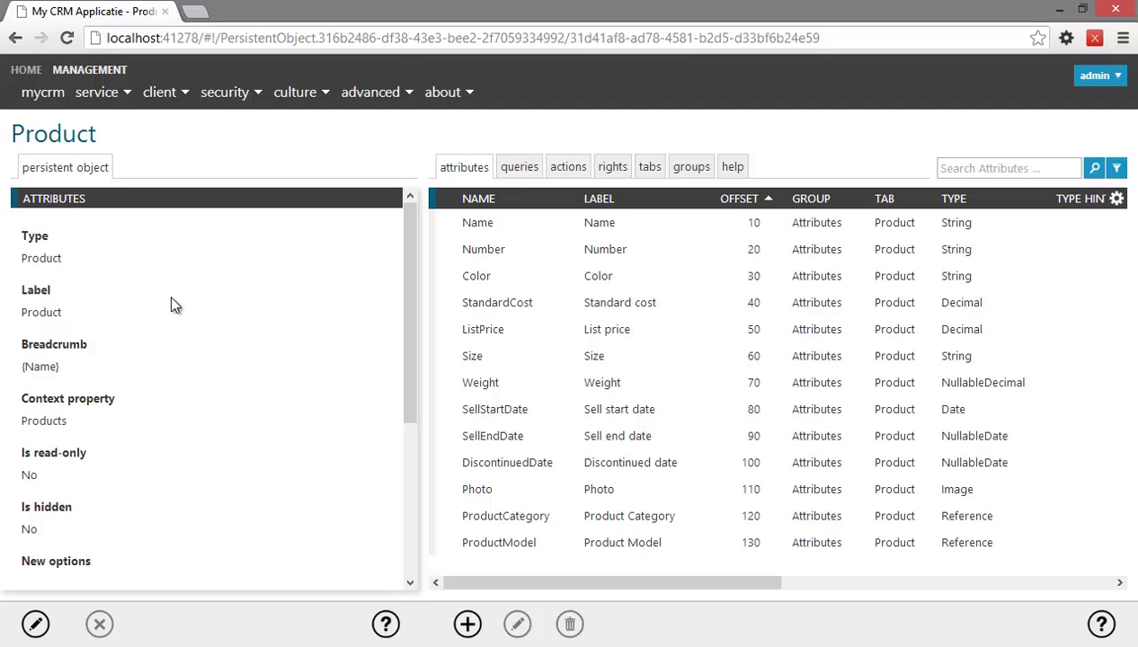
{"action": "left_click", "coordinate": [477, 261]}
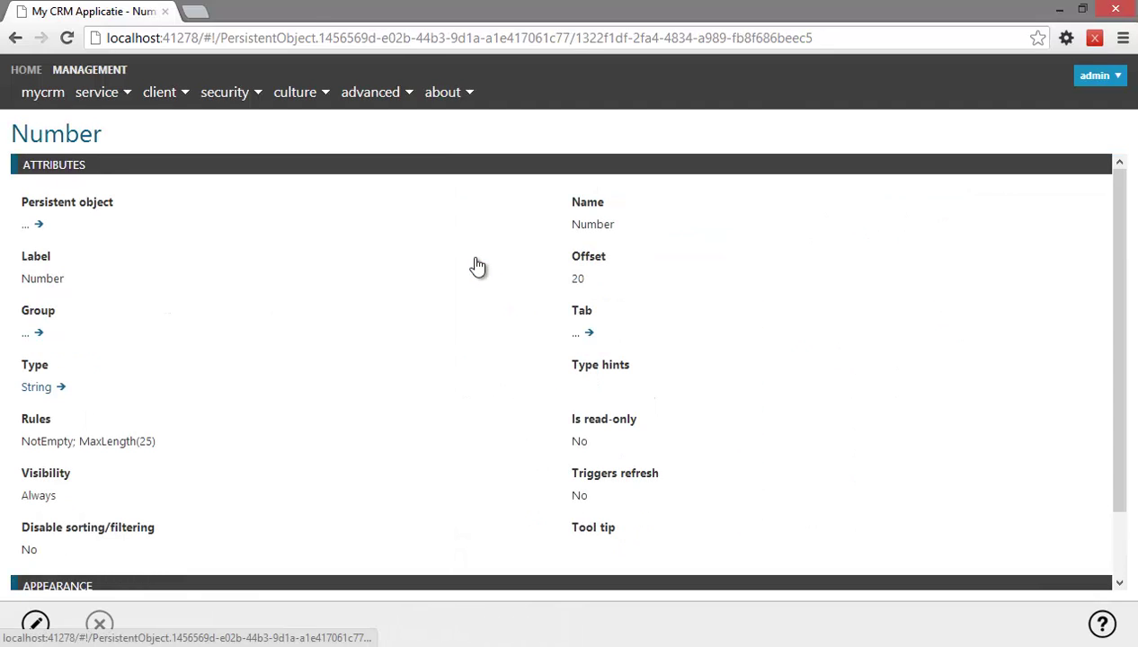
{"action": "left_click", "coordinate": [33, 622]}
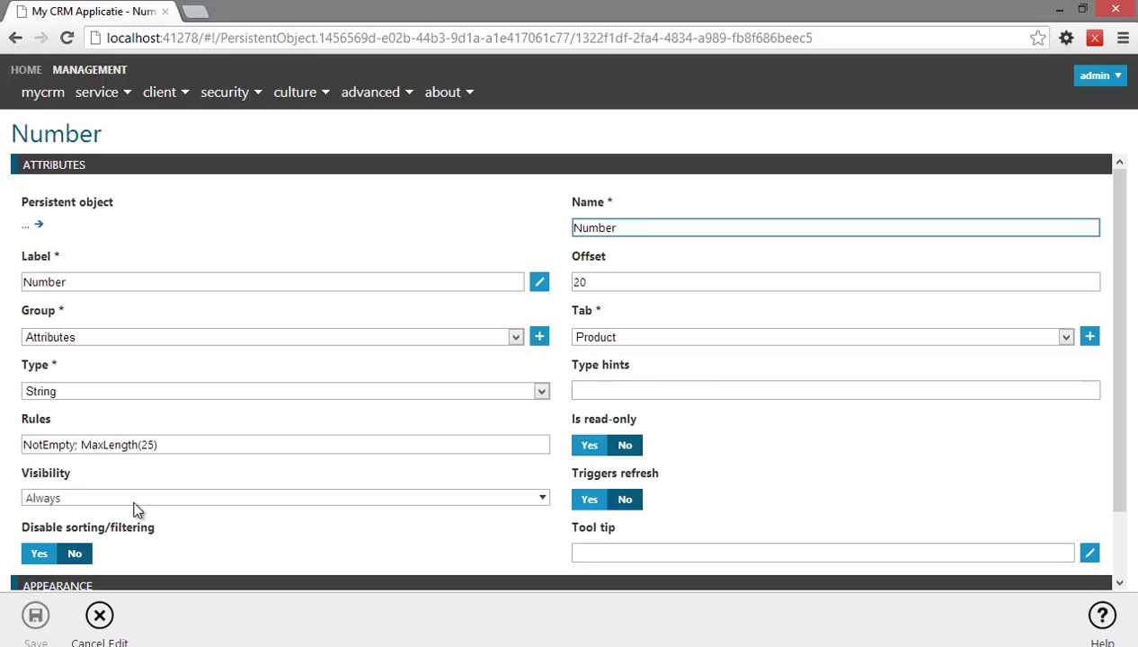
{"action": "left_click", "coordinate": [189, 444]}
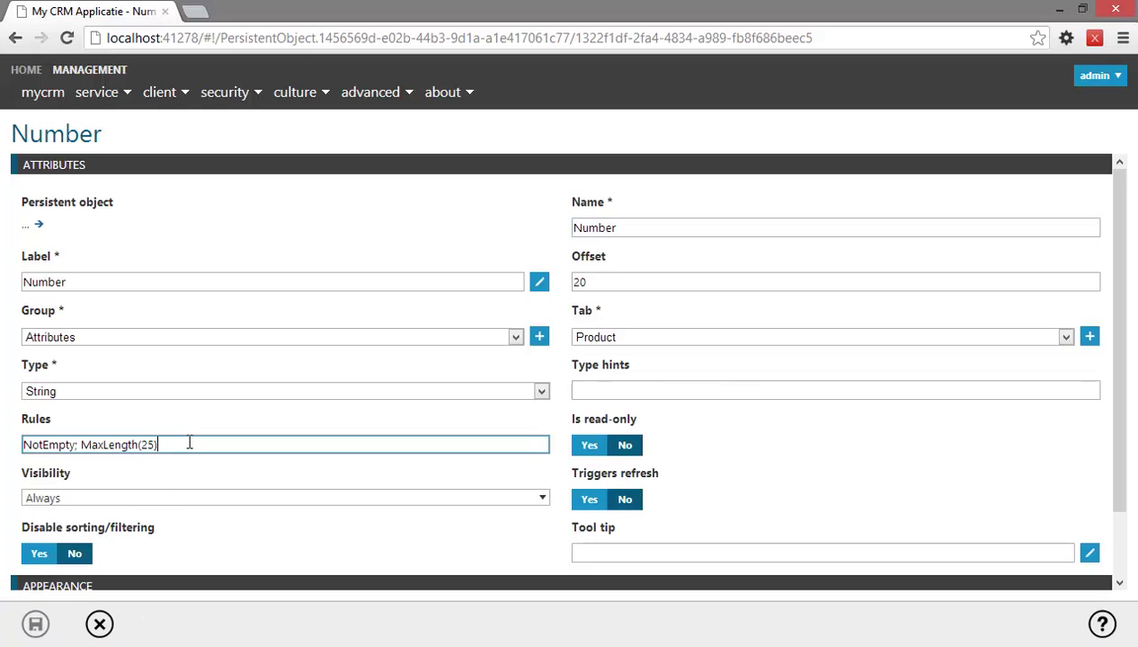
{"action": "type", "text": "MaxLength(25)"}
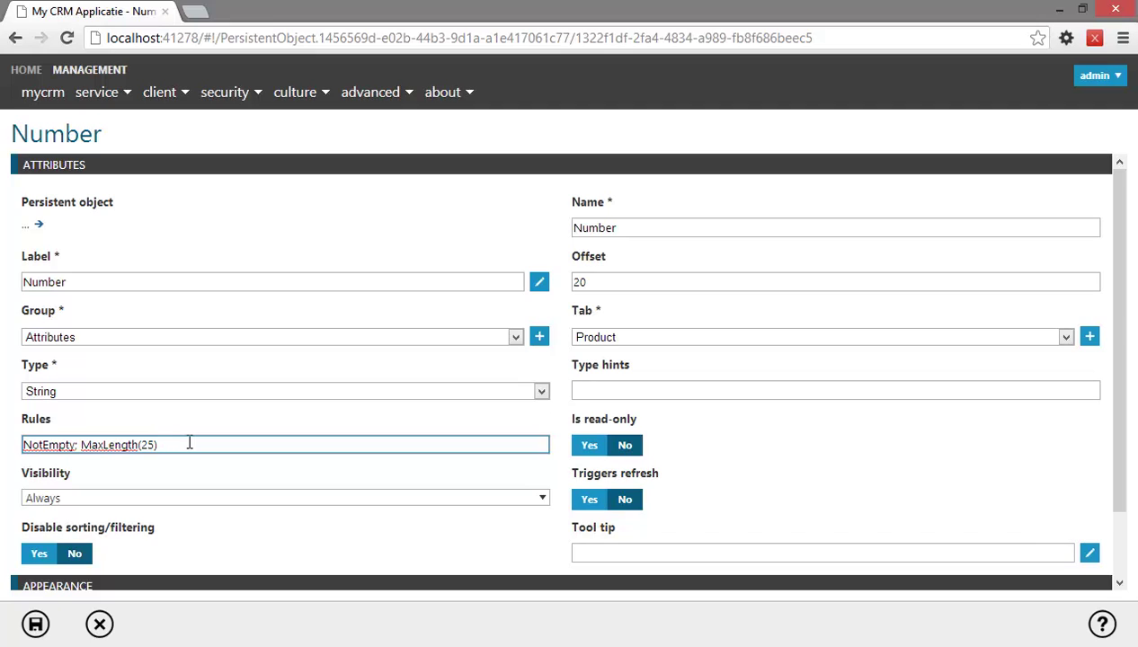
{"action": "type", "text": "; IsValidCode"}
{"action": "key", "text": "ctrl+s"}
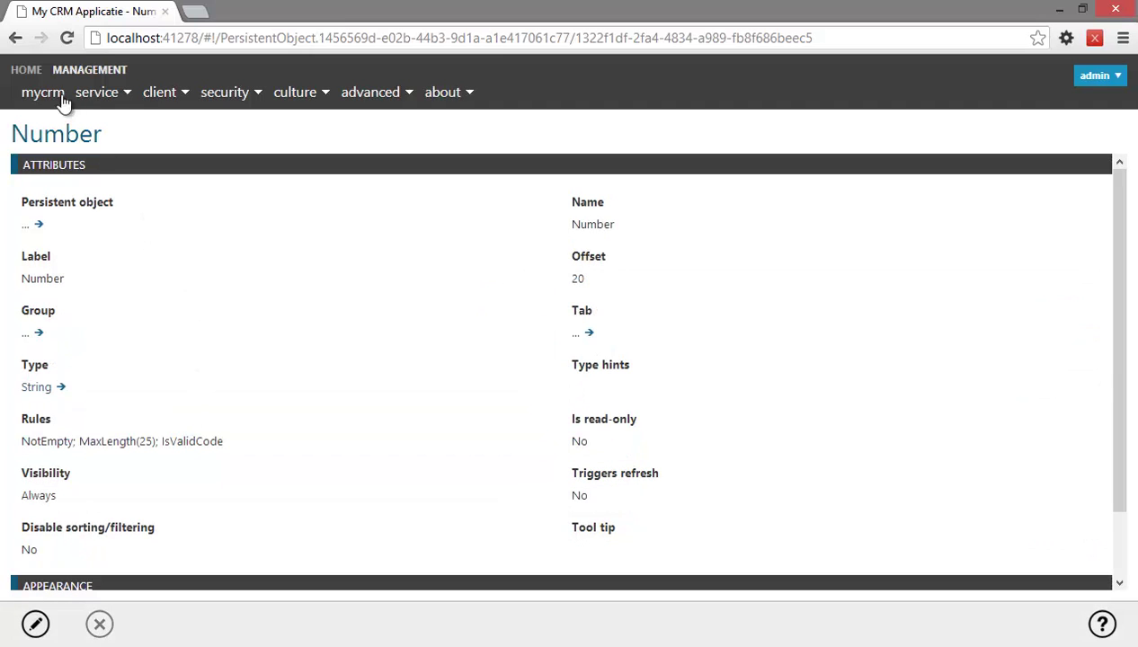
Step: Try saving a new product with Number 123 and see it rejected as an invalid number
{"action": "left_click", "coordinate": [35, 72]}
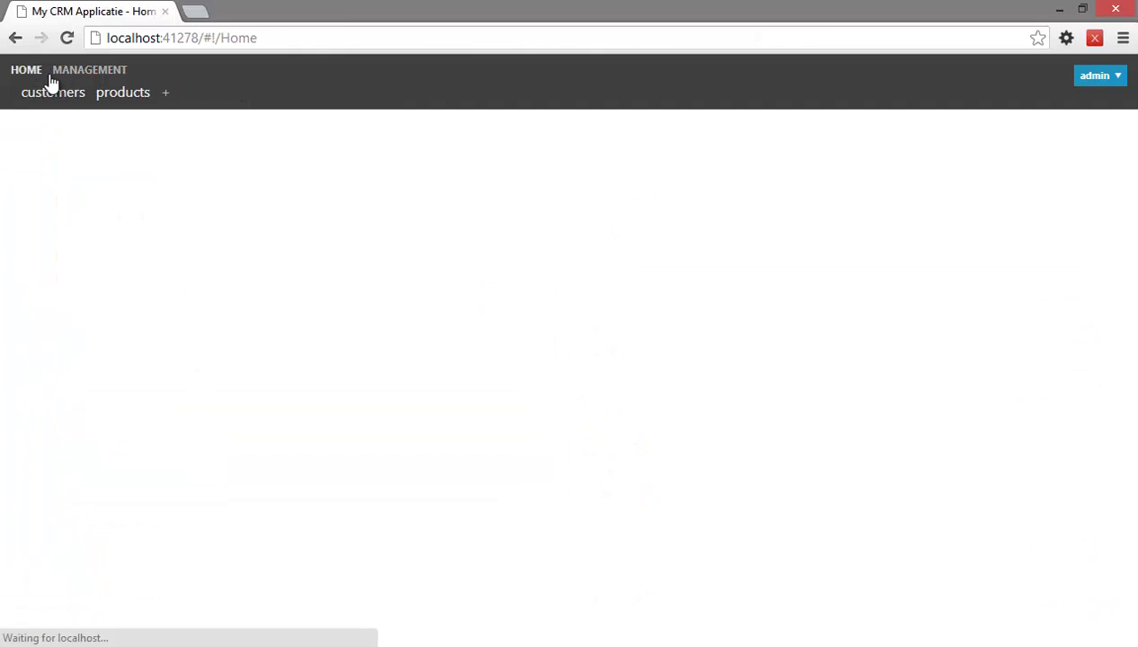
{"action": "left_click", "coordinate": [124, 95]}
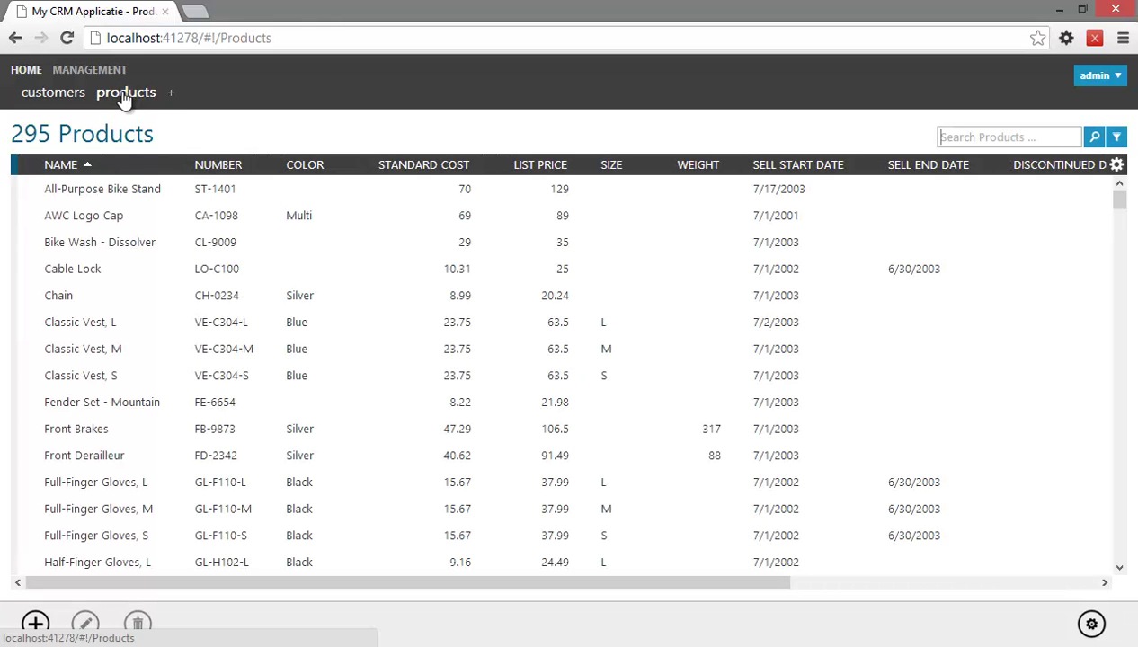
{"action": "left_click", "coordinate": [36, 623]}
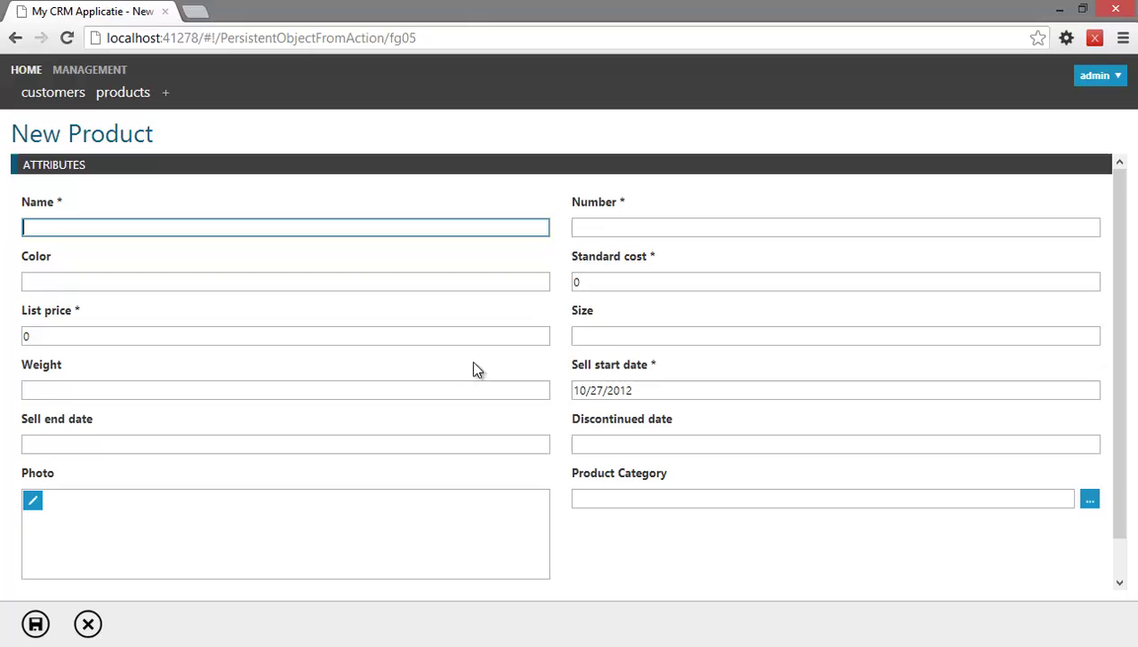
{"action": "left_click", "coordinate": [597, 230]}
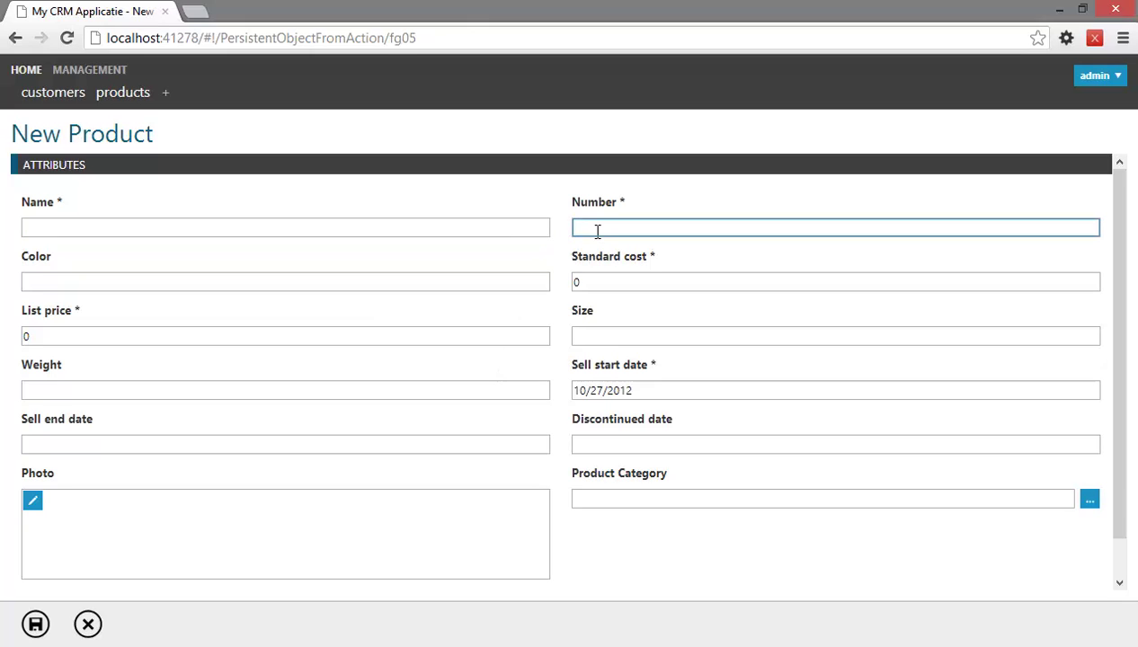
{"action": "type", "text": "123"}
{"action": "left_click", "coordinate": [37, 623]}
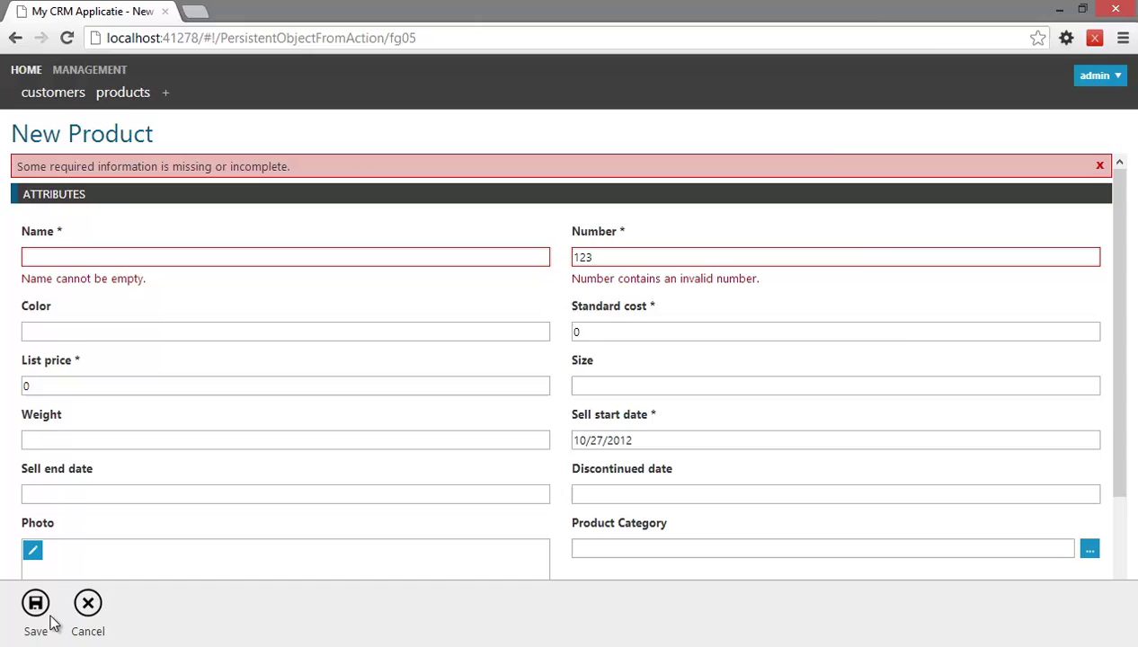
Step: Open MyCRMBusinessRules.cs from the Service folder in Visual Studio
{"action": "key", "text": "alt+Tab"}
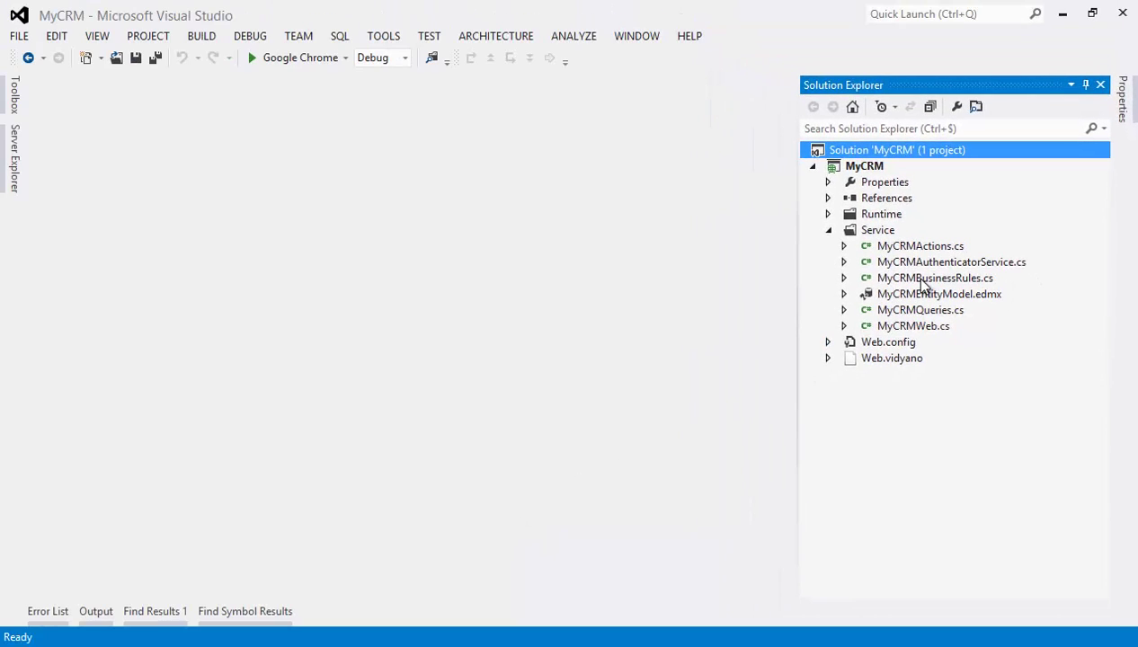
{"action": "double_click", "coordinate": [924, 281]}
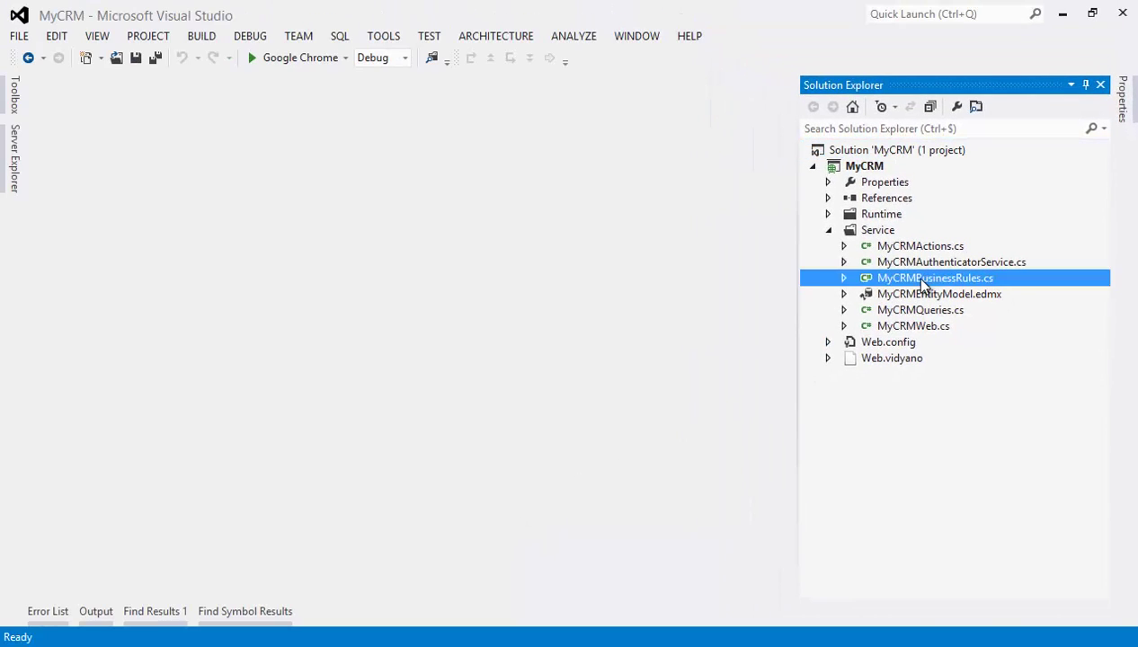